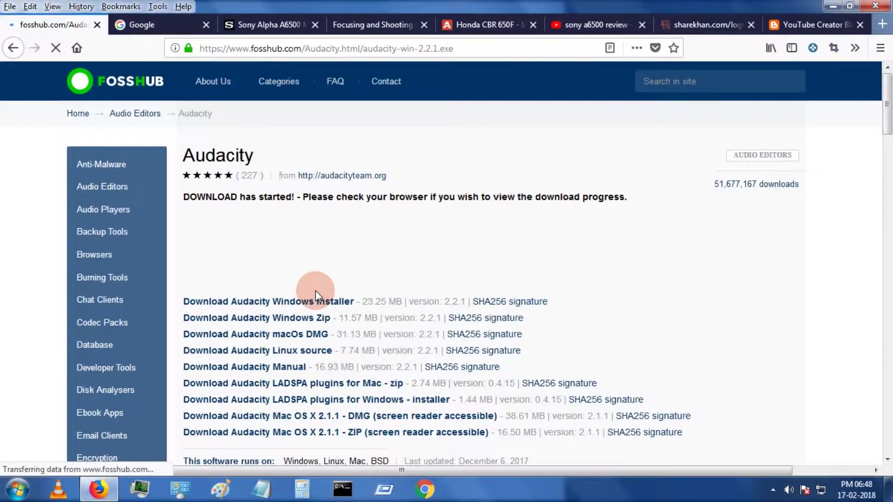
click(477, 234)
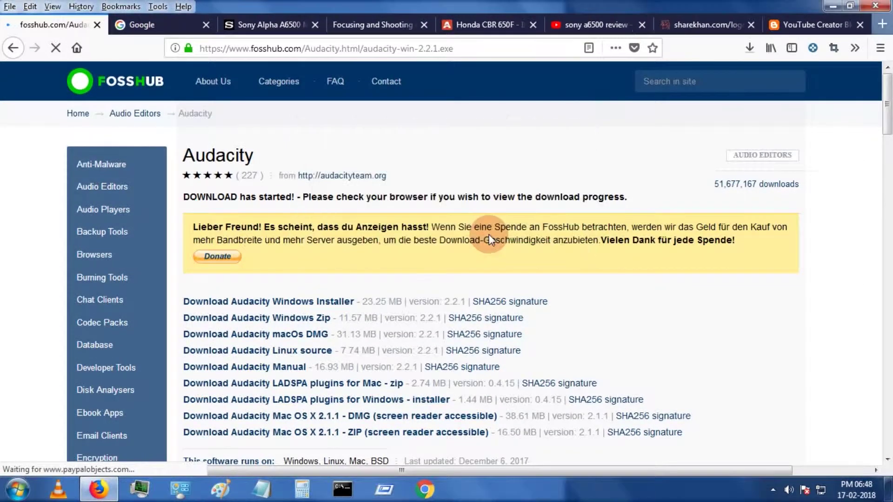
click(748, 48)
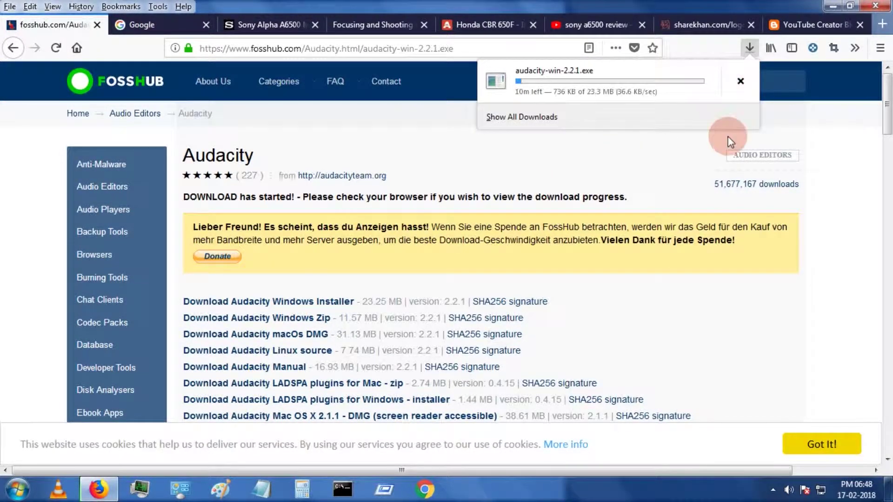
click(742, 83)
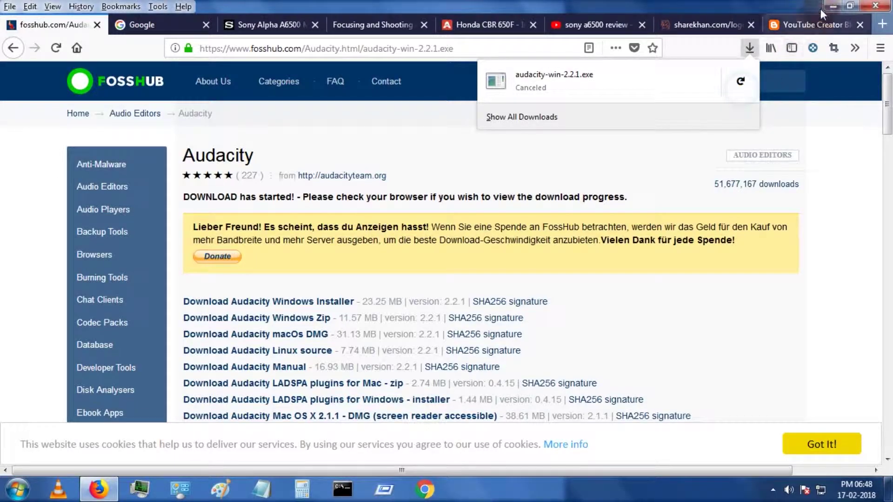
Step: Run the audacity-win-2.1.2.exe installer from the desktop and set English as the setup language
click(829, 7)
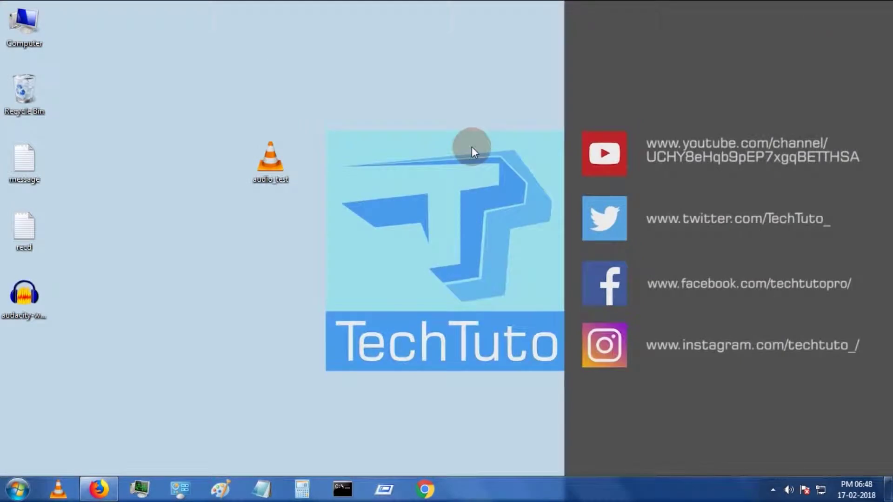
double_click(27, 299)
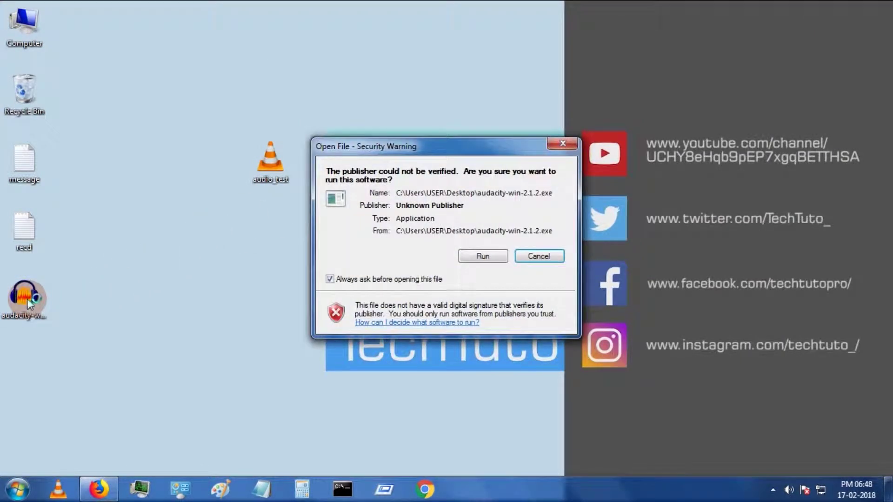
click(470, 256)
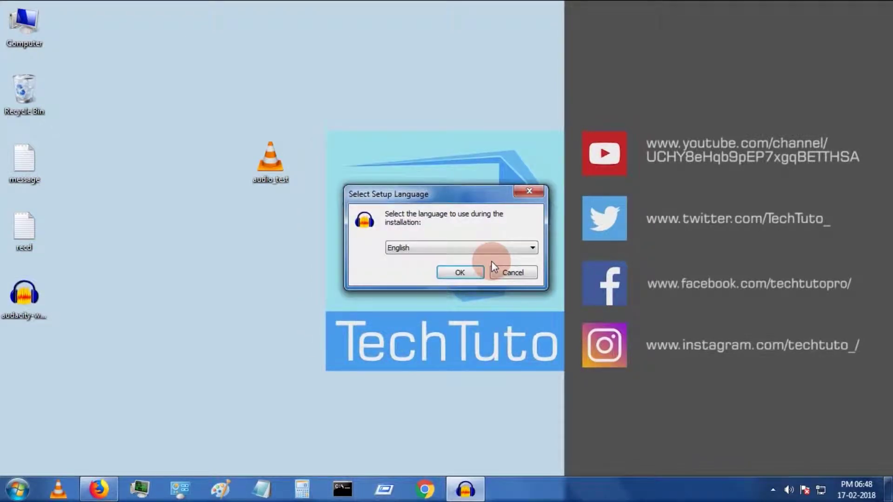
click(460, 273)
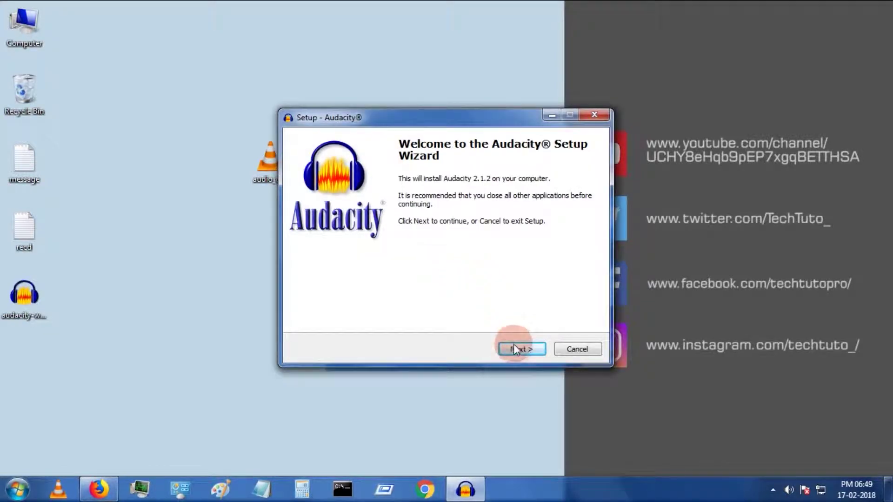
Step: Go through the Audacity setup pages, keeping the folder C:\Program Files (x86)\Audacity and the desktop icon option
click(518, 350)
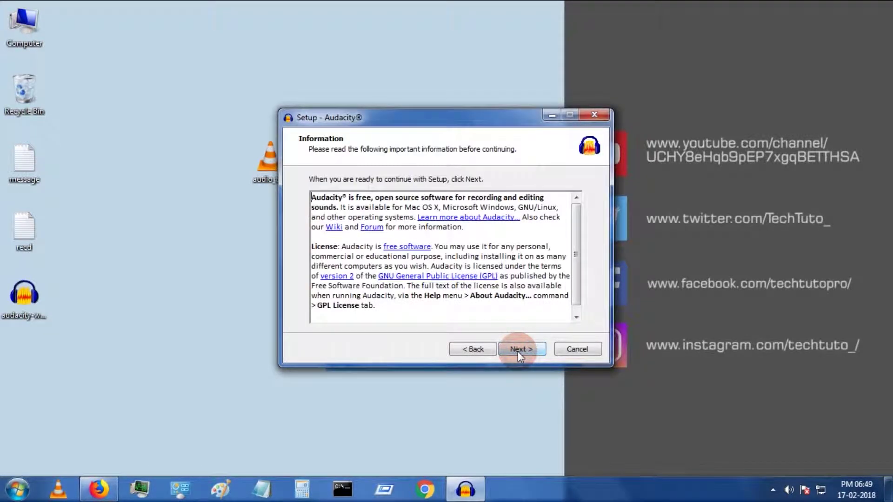
click(535, 307)
drag(577, 257, 577, 262)
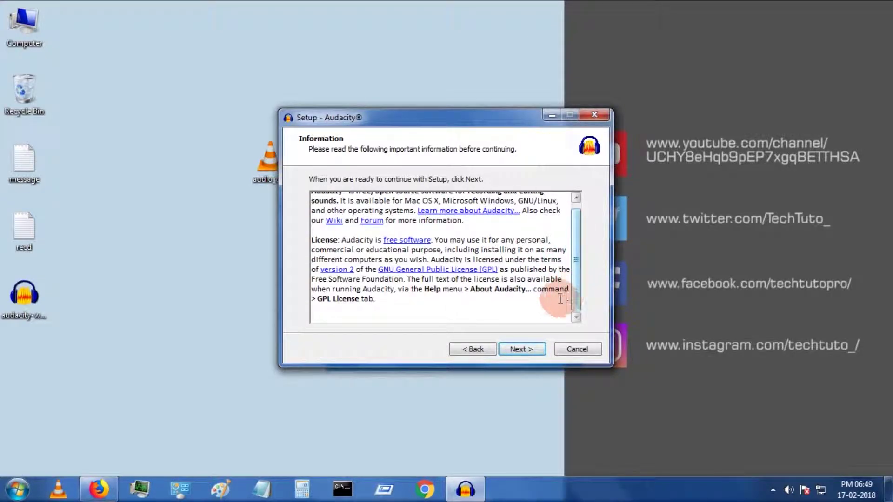
click(516, 350)
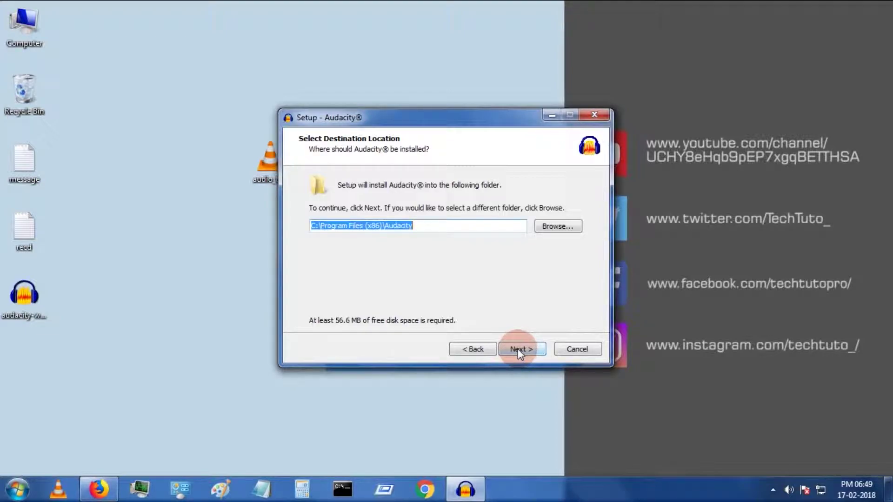
click(518, 350)
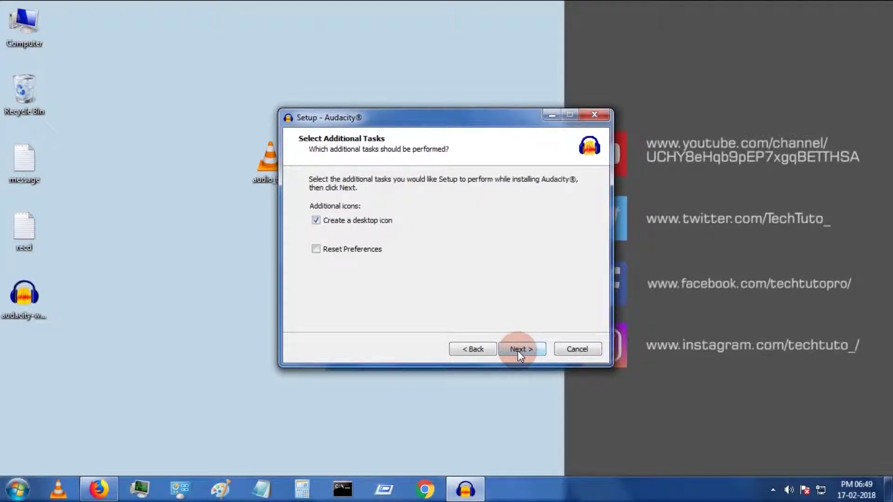
click(518, 350)
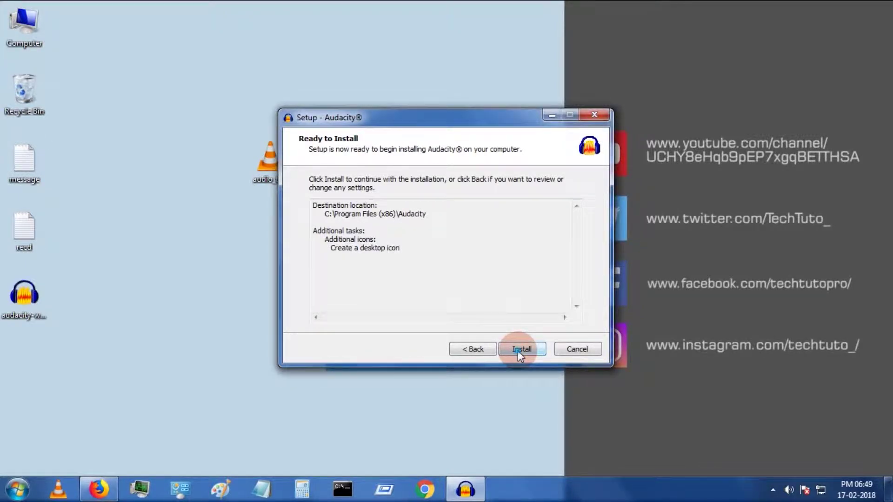
Step: Install Audacity and finish the setup wizard with the option to launch the program turned off
click(518, 349)
click(518, 350)
click(405, 224)
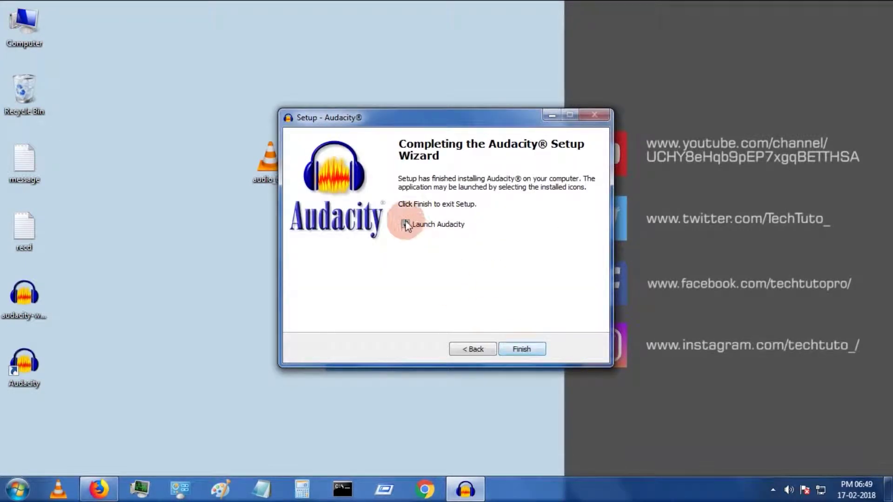
click(520, 350)
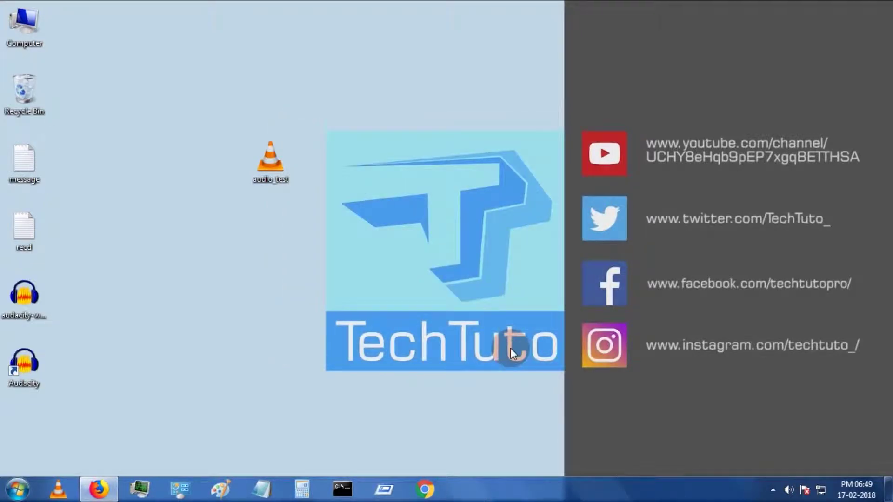
Step: Launch Audacity from its desktop shortcut and dismiss the welcome dialog
double_click(25, 368)
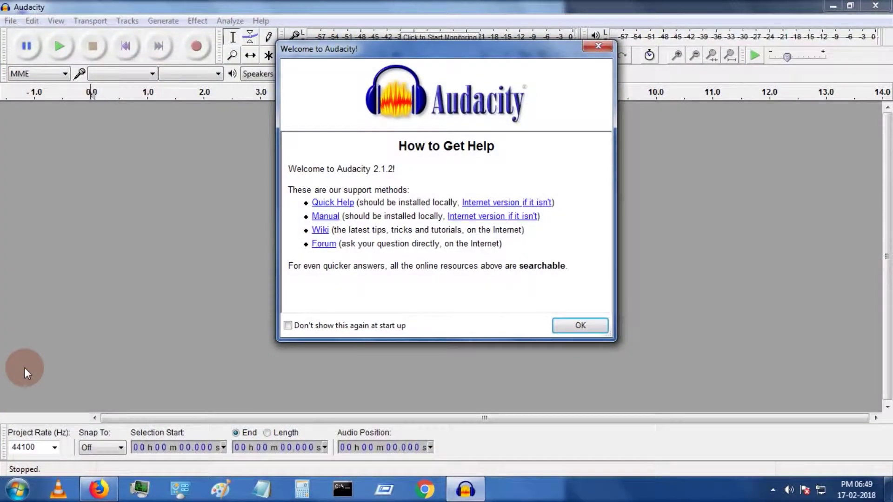
click(581, 324)
Step: Locate the audio_test recording on the desktop and open it in Audacity
click(466, 489)
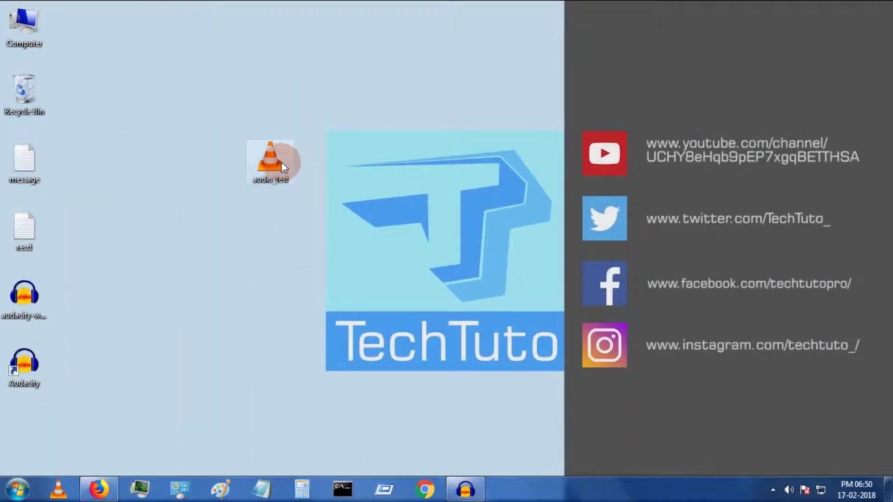
drag(277, 161, 311, 265)
click(10, 21)
click(23, 48)
click(36, 131)
click(260, 191)
click(349, 367)
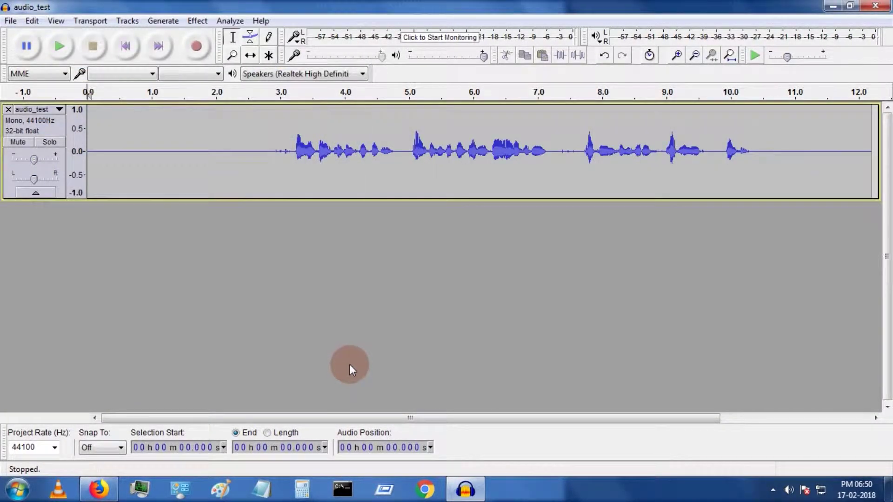
Step: Play the unedited recording from about 0.6 s to check its volume and background noise
click(129, 153)
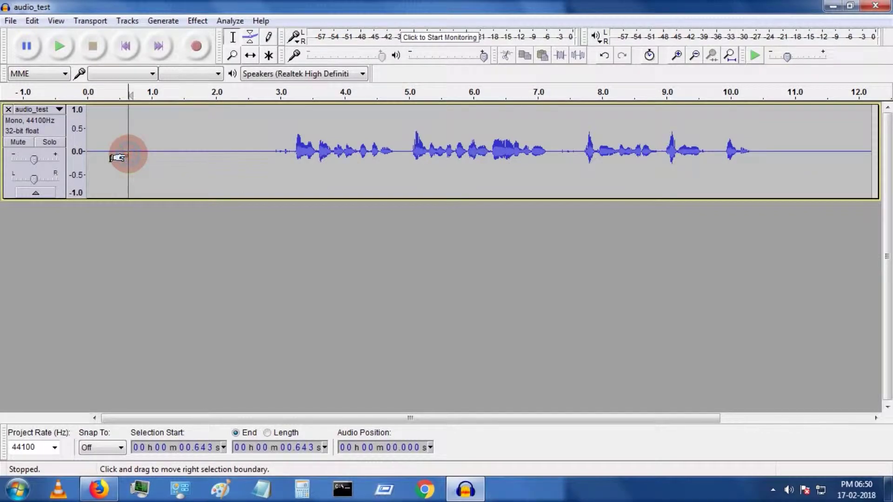
key(space)
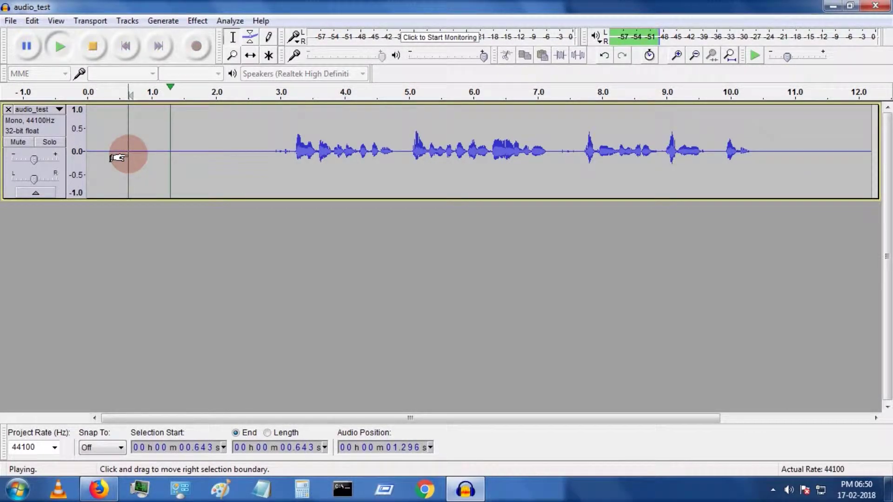
key(space)
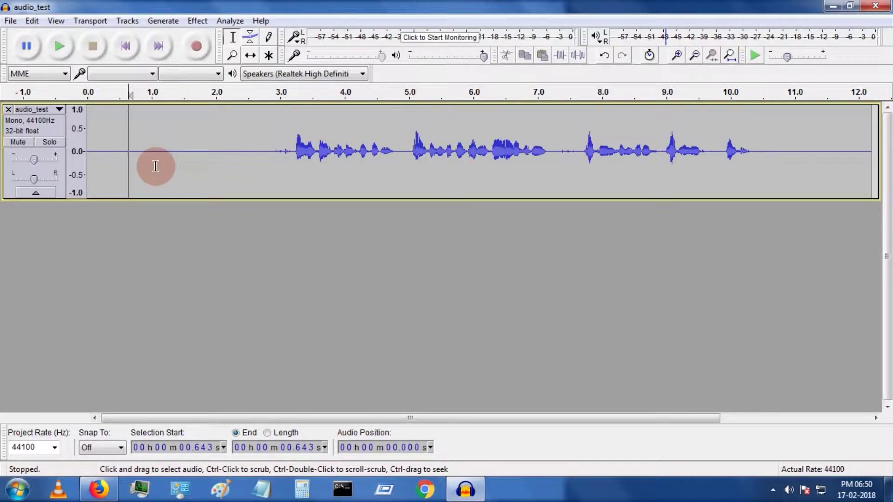
Step: Amplify the whole track by 9.5 dB with clipping allowed, and play it from about 0.4 s
key(ctrl+a)
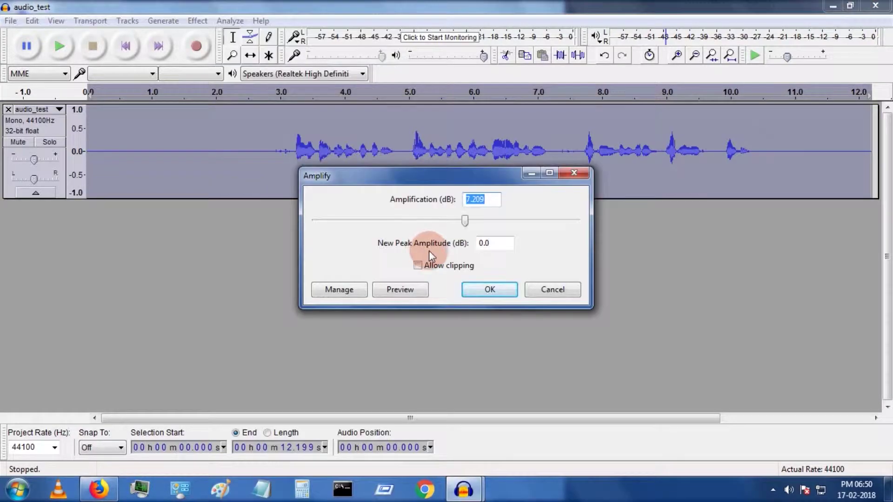
text(9.5)
click(423, 266)
click(489, 290)
click(113, 158)
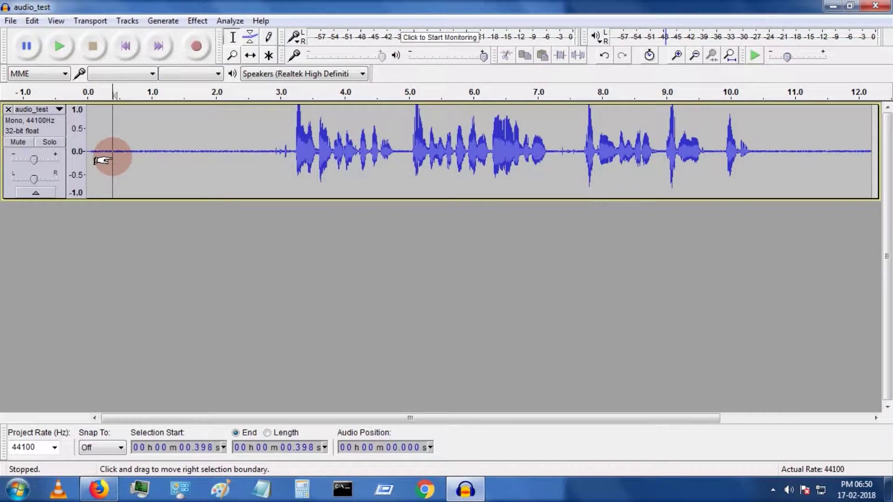
key(space)
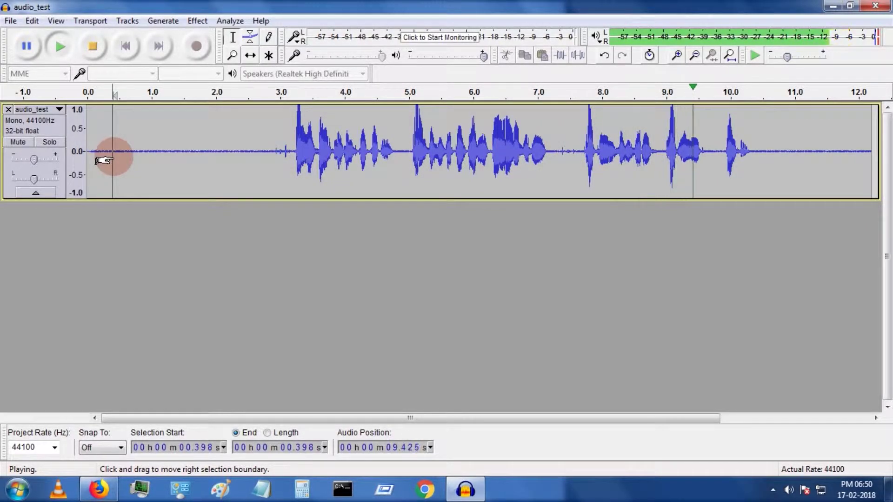
Step: Capture a noise profile with Noise Reduction from the silent section between about 0.1 s and 2.8 s
drag(94, 155, 269, 155)
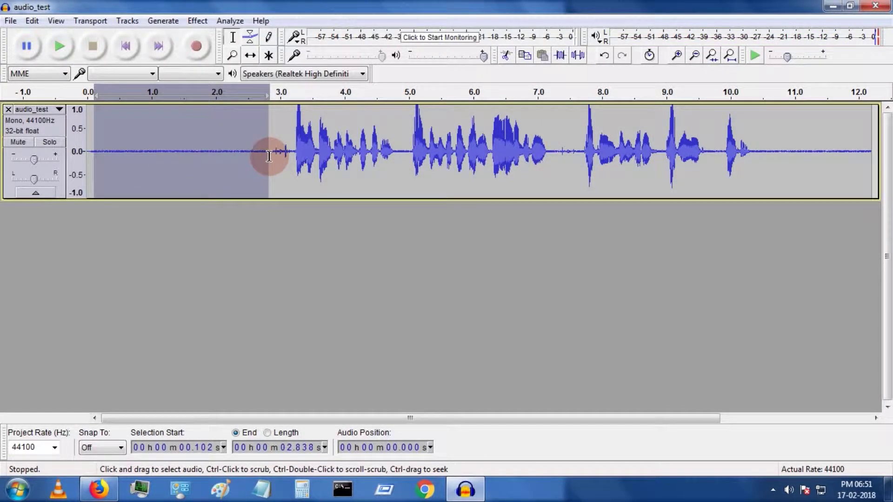
click(199, 24)
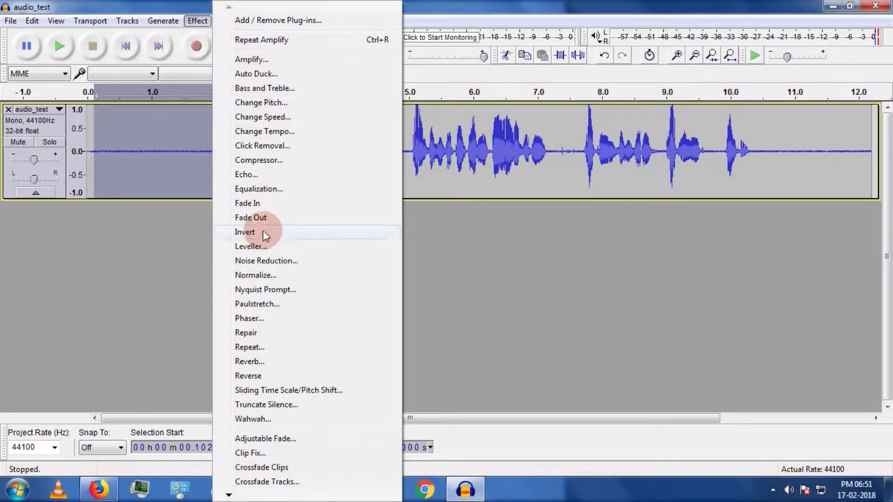
click(265, 261)
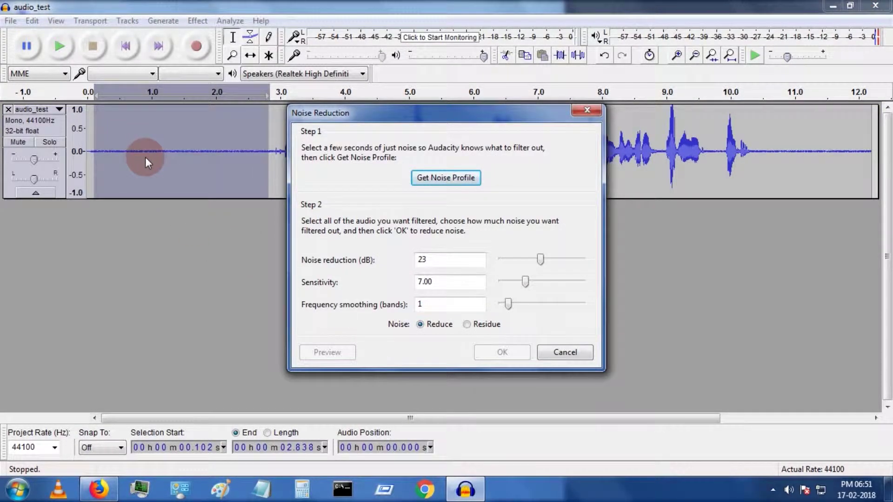
click(428, 178)
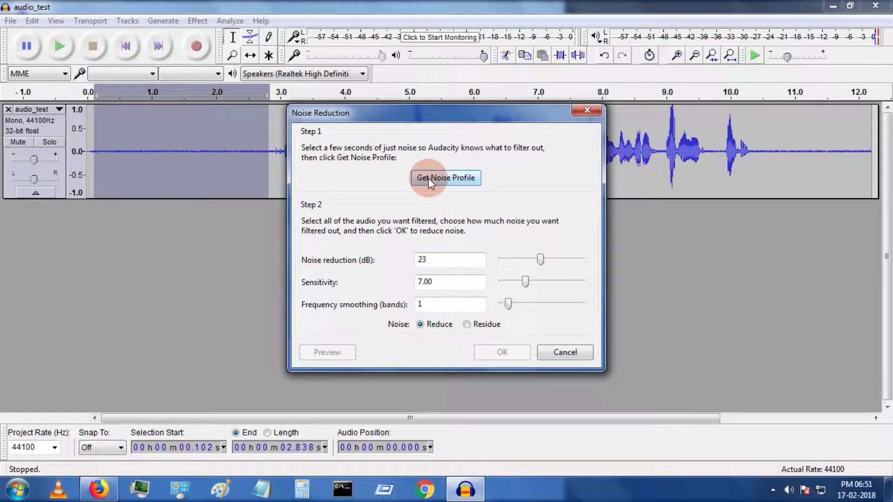
Step: Apply Noise Reduction to the whole track with 23 dB reduction, sensitivity 7.00 and 1 frequency smoothing band
click(142, 183)
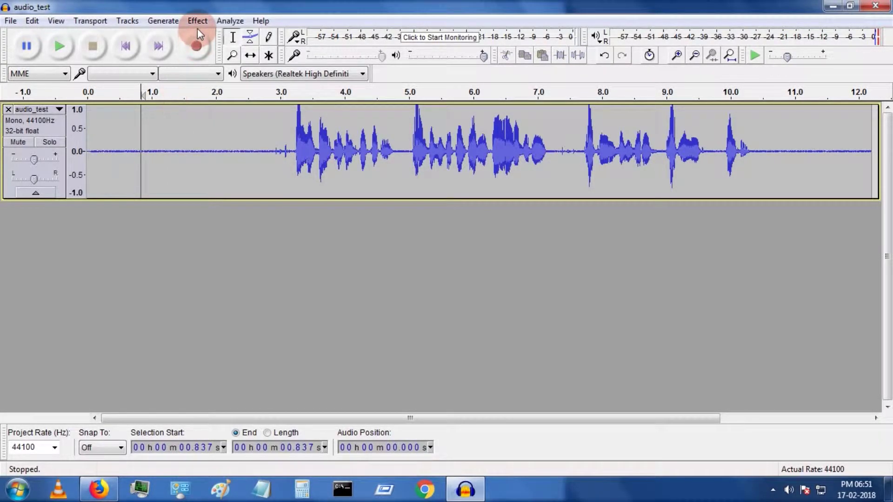
click(198, 22)
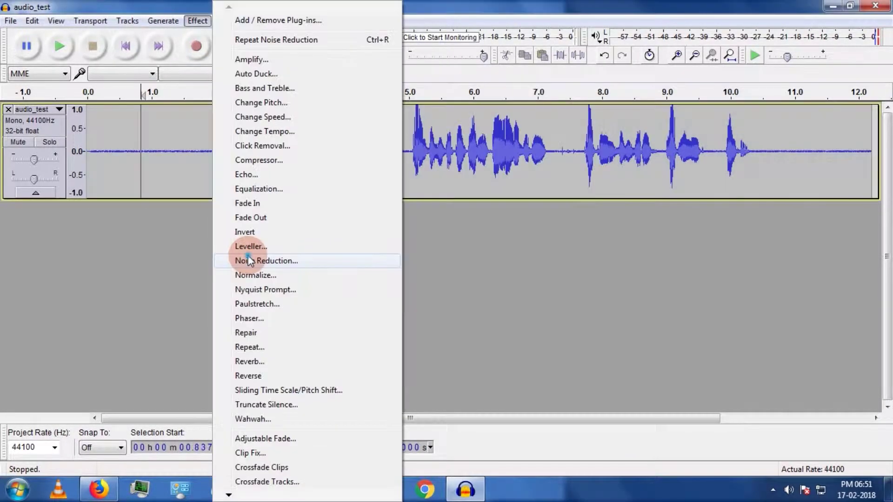
click(250, 261)
drag(541, 259, 540, 258)
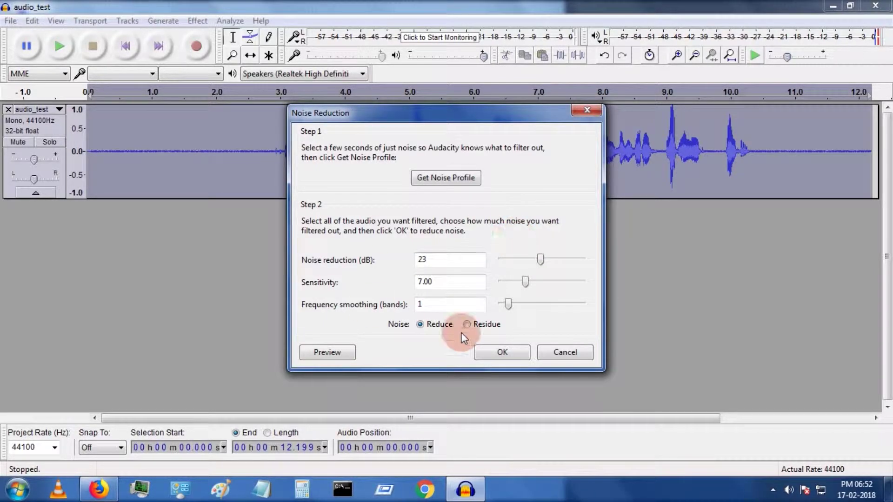
click(494, 353)
Step: Play the noise-reduced track from about 0.2 s to check the cleaned-up sound
click(140, 156)
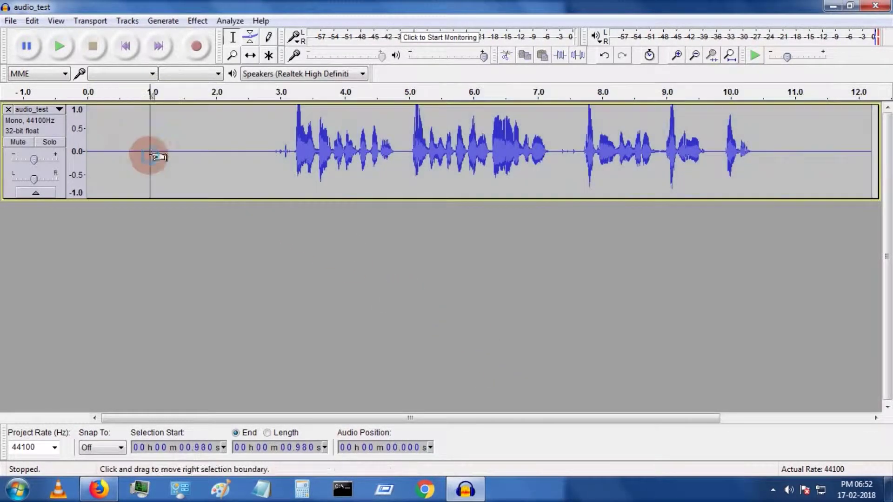
drag(108, 154, 250, 149)
click(103, 154)
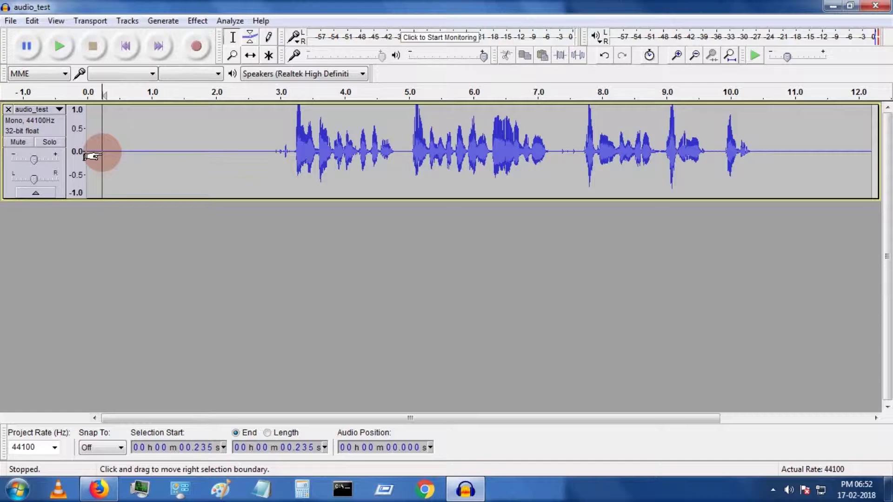
key(space)
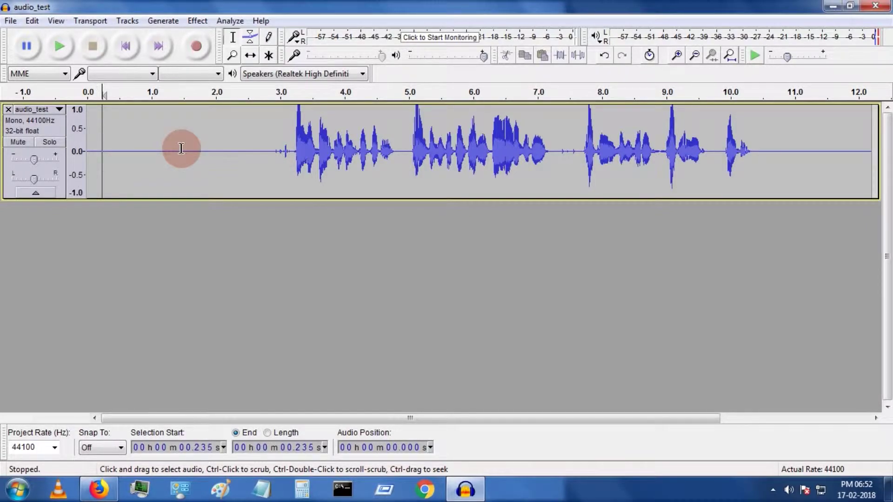
Step: Export the cleaned track to the Desktop as audio_test in WAV (Microsoft) 32-bit float PCM format, with test_audio_1 as the artist name
click(11, 21)
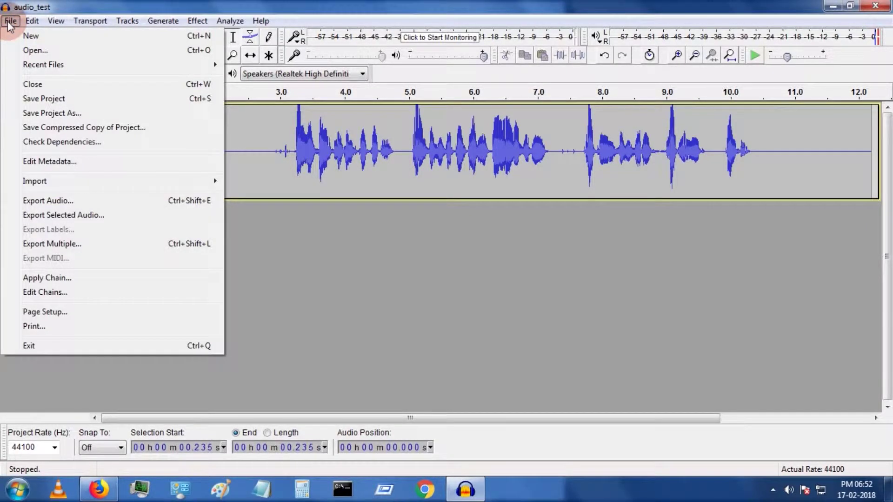
click(49, 202)
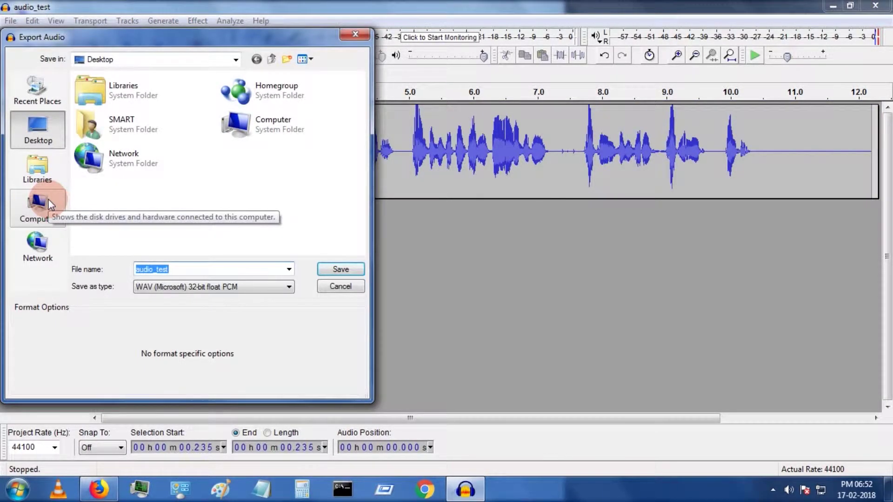
click(177, 287)
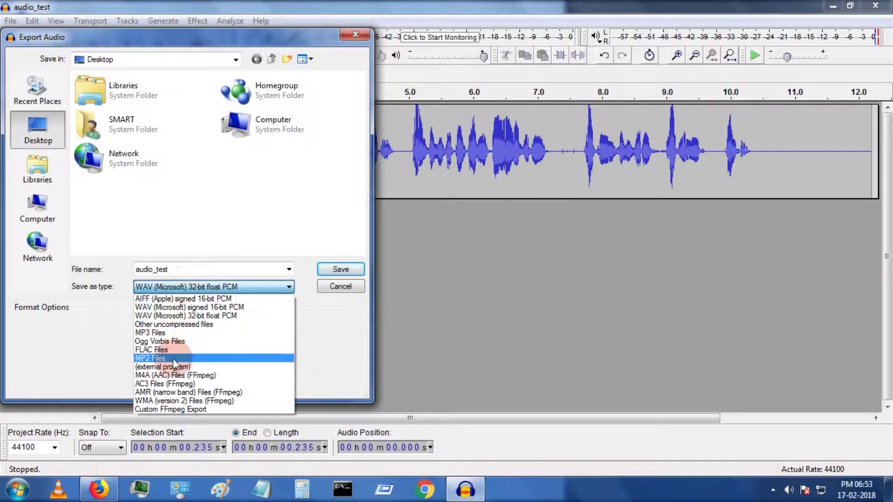
click(179, 316)
click(324, 270)
click(361, 168)
text(test_audio_1)
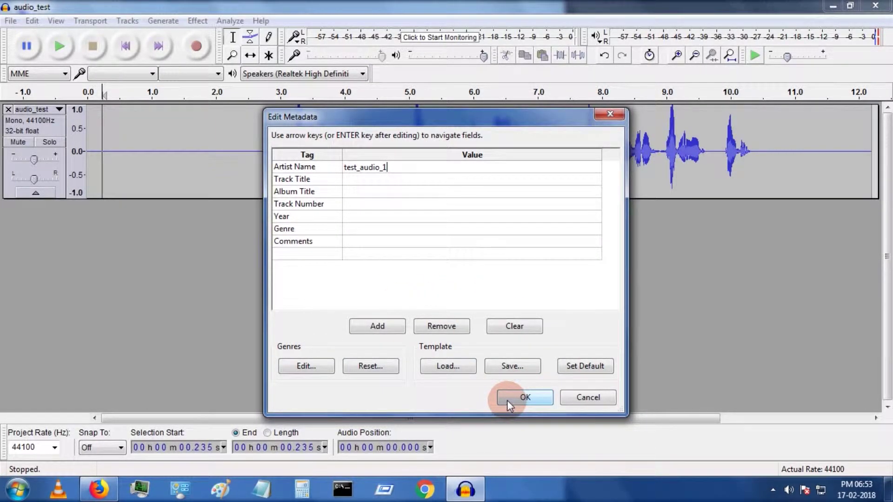
click(525, 397)
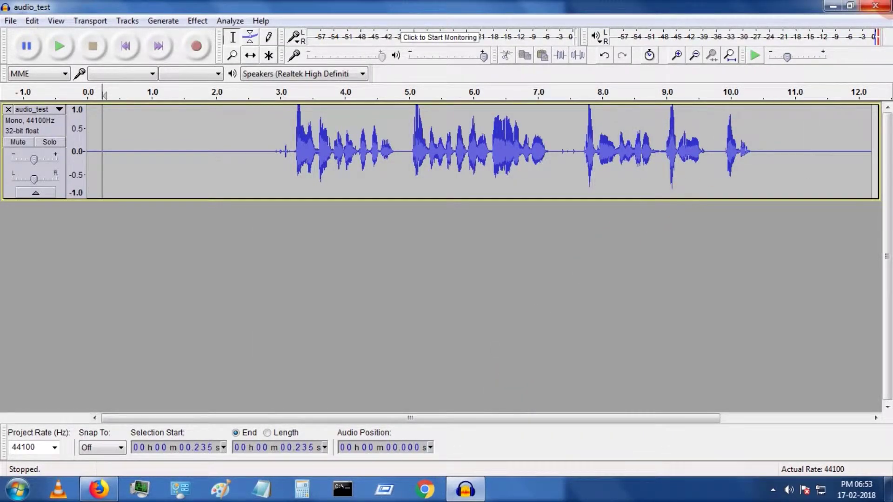
Step: Close Audacity without saving the project changes
click(876, 6)
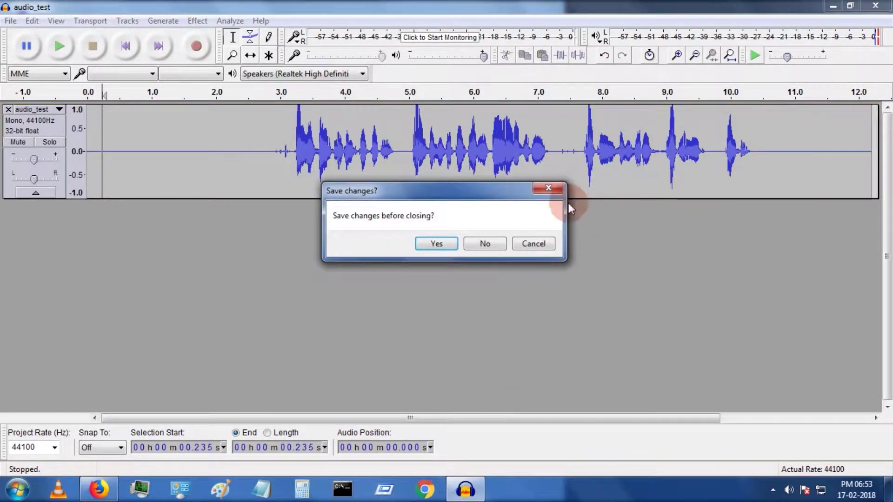
click(486, 249)
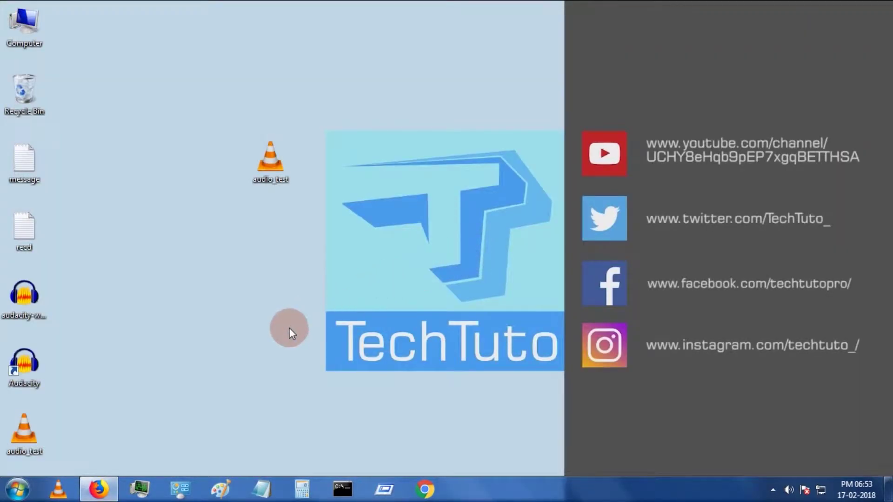
Step: Compare the exported audio_test.wav with the original audio_test.mp3 by playing each in VLC, raising the volume to 100% for the original
double_click(27, 436)
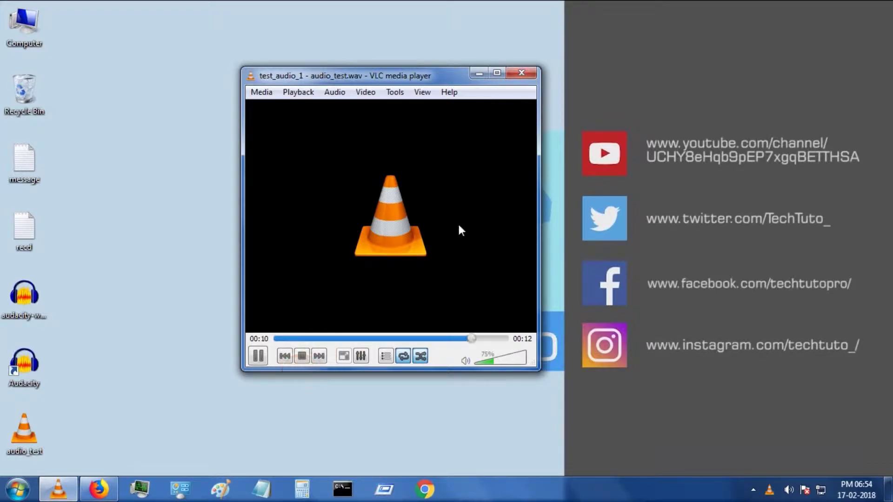
click(526, 75)
double_click(271, 164)
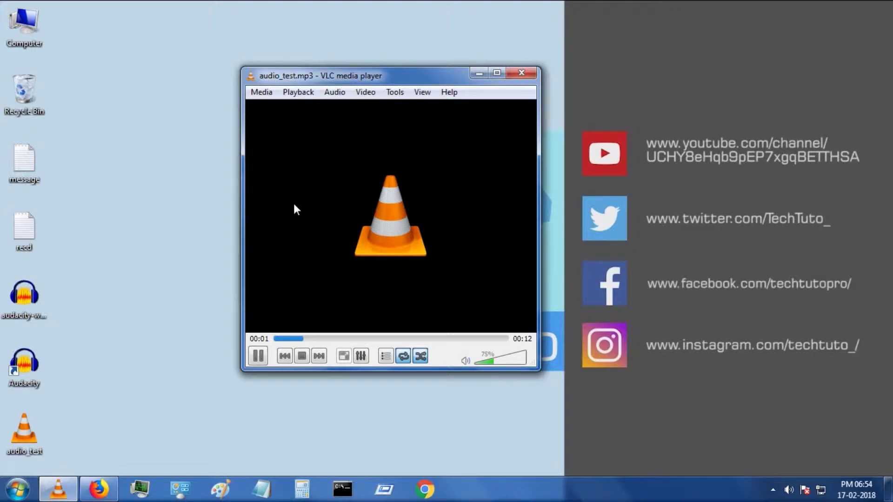
scroll(311, 216, up, 5)
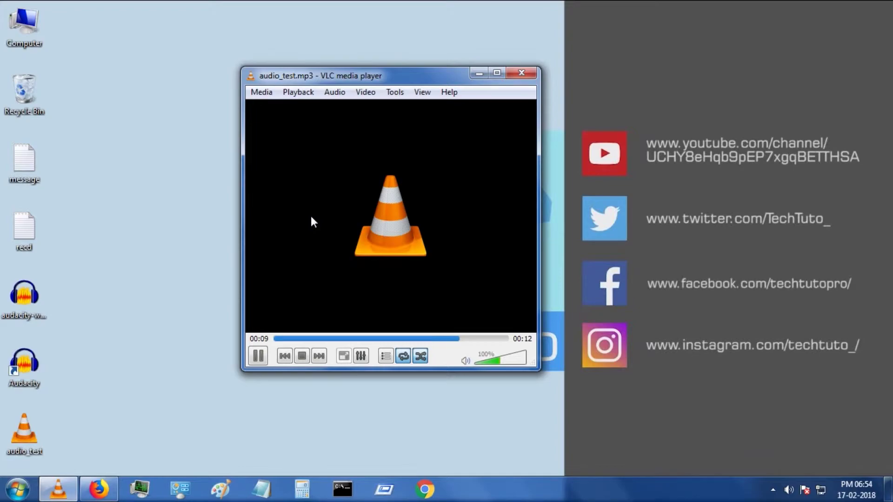
click(512, 70)
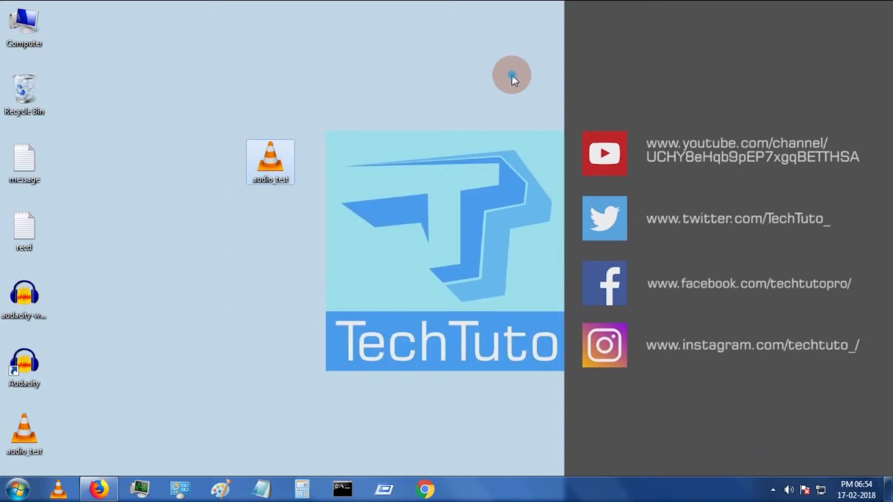